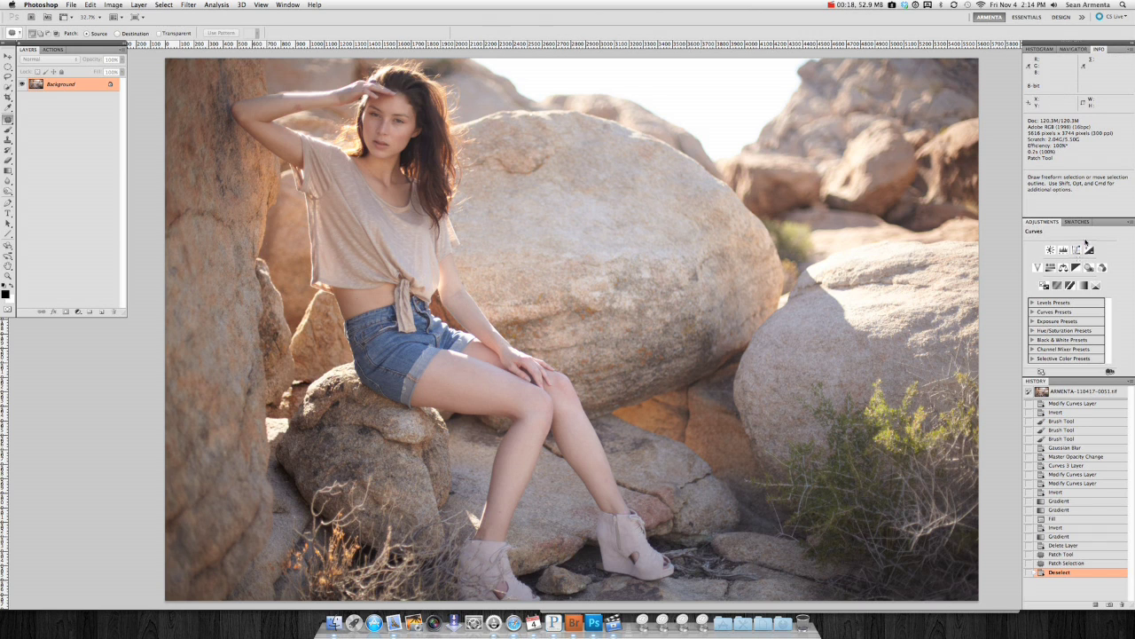
- Add a Curves adjustment layer and pull the red curve down by dragging on the face
{"action": "left_click", "coordinate": [1077, 250]}
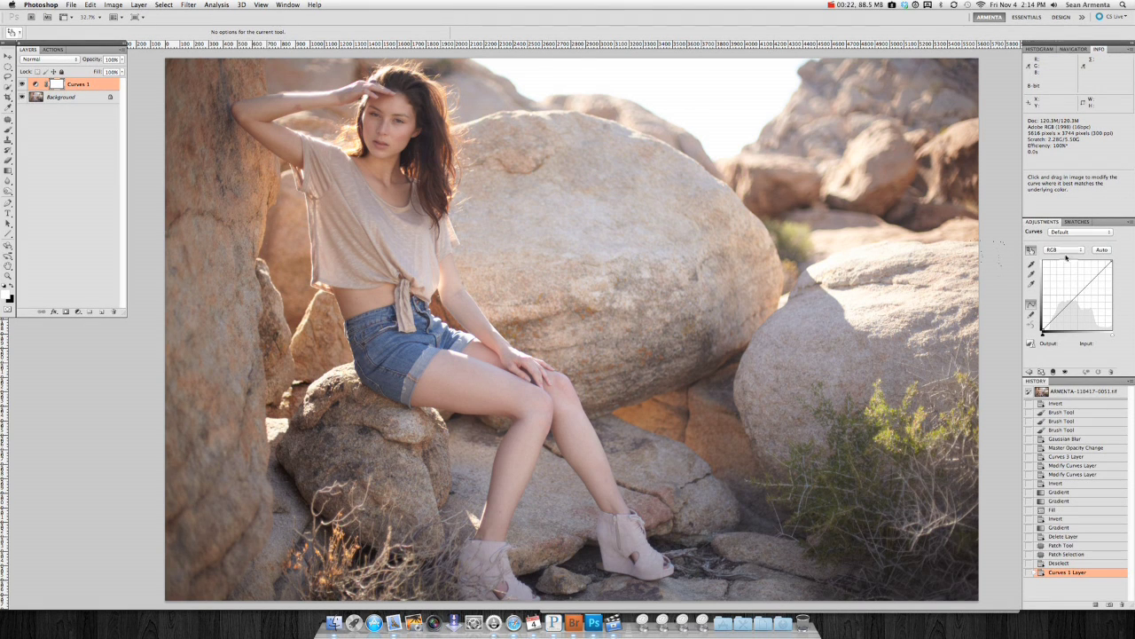
{"action": "left_click", "coordinate": [1083, 251]}
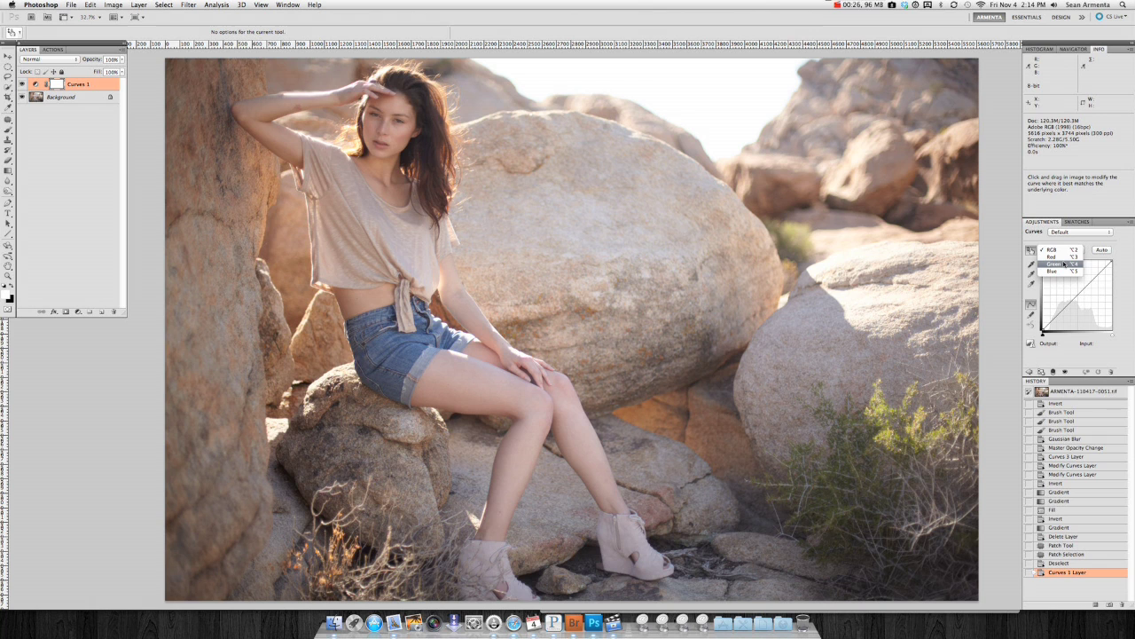
{"action": "left_click", "coordinate": [1066, 258]}
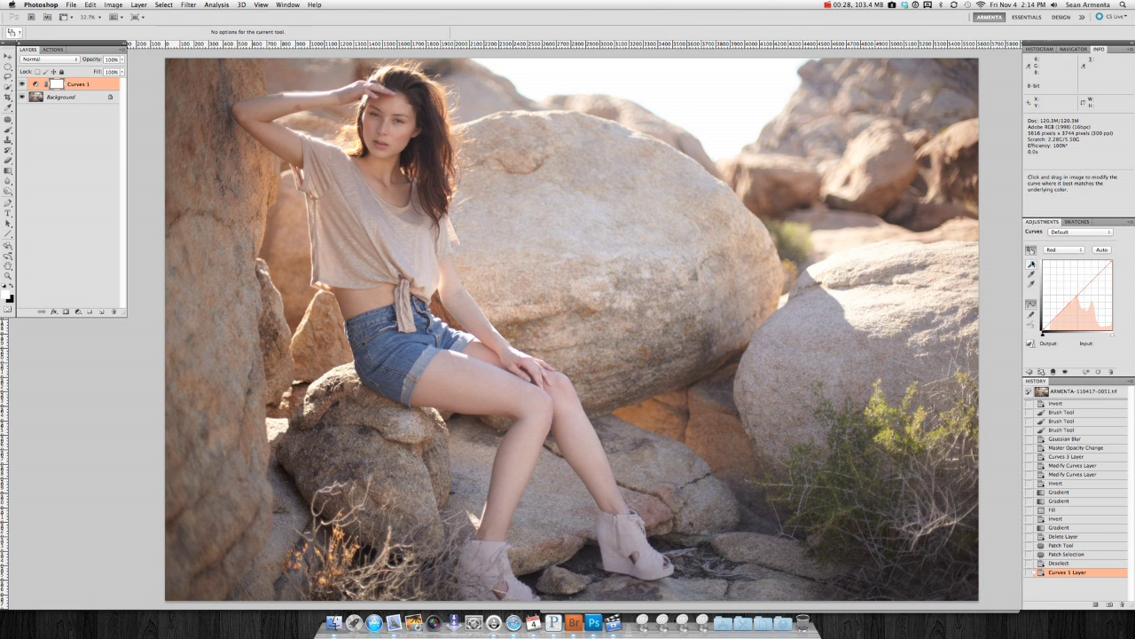
{"action": "left_click_drag", "start_coordinate": [1075, 298], "coordinate": [1108, 265]}
{"action": "mouse_move", "coordinate": [404, 130]}
{"action": "left_mouse_down"}
{"action": "mouse_move", "coordinate": [403, 144]}
{"action": "mouse_move", "coordinate": [407, 115]}
{"action": "mouse_move", "coordinate": [403, 146]}
{"action": "left_mouse_up"}
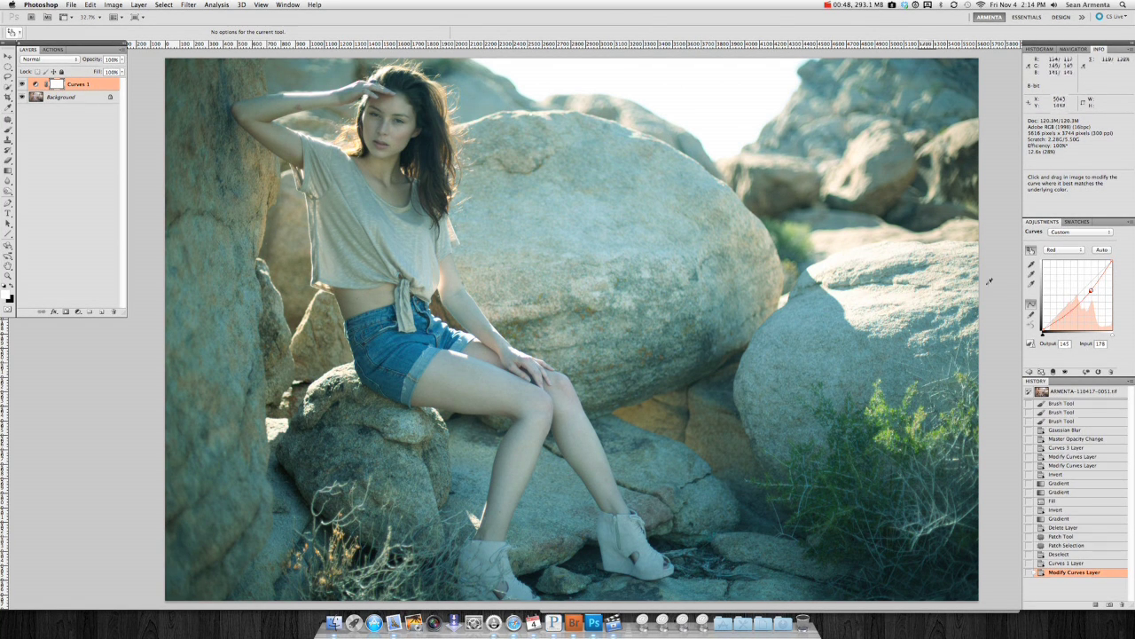
- Raise the blue curve on the face for a strong blue cast
{"action": "left_click", "coordinate": [1070, 252]}
{"action": "left_click", "coordinate": [1062, 269]}
{"action": "mouse_move", "coordinate": [404, 135]}
{"action": "left_mouse_down"}
{"action": "mouse_move", "coordinate": [402, 115]}
{"action": "mouse_move", "coordinate": [403, 152]}
{"action": "mouse_move", "coordinate": [406, 120]}
{"action": "left_mouse_up"}
- Adjust the green curve on the photo to ease the cyan cast
{"action": "left_click", "coordinate": [1071, 249]}
{"action": "left_click", "coordinate": [1071, 243]}
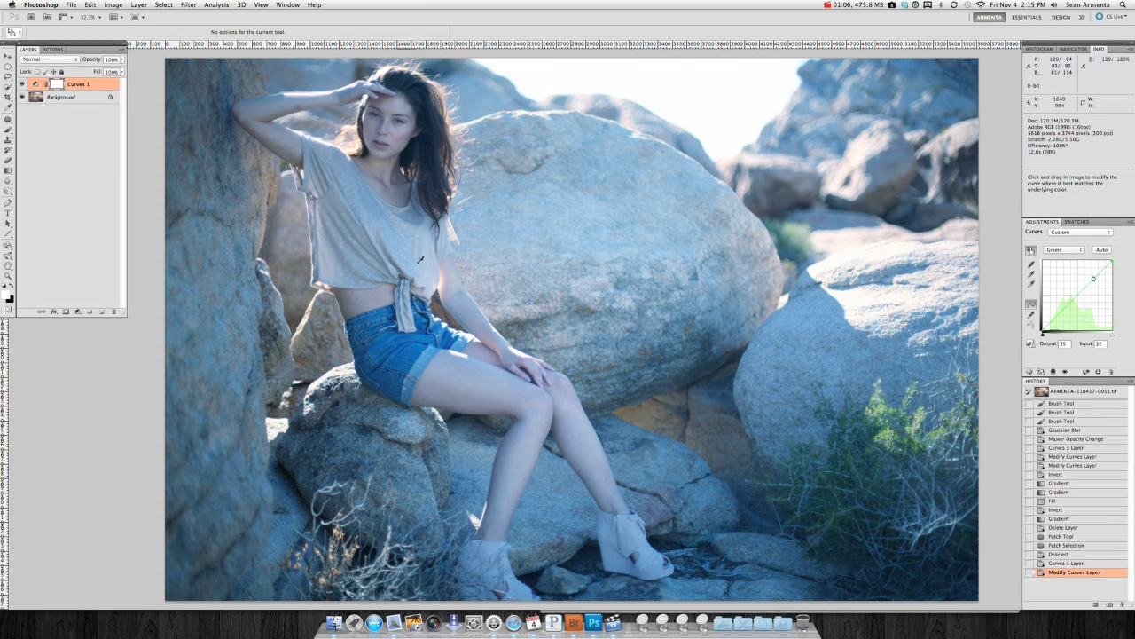
{"action": "mouse_move", "coordinate": [456, 396]}
{"action": "left_mouse_down"}
{"action": "mouse_move", "coordinate": [458, 414]}
{"action": "mouse_move", "coordinate": [462, 385]}
{"action": "left_mouse_up"}
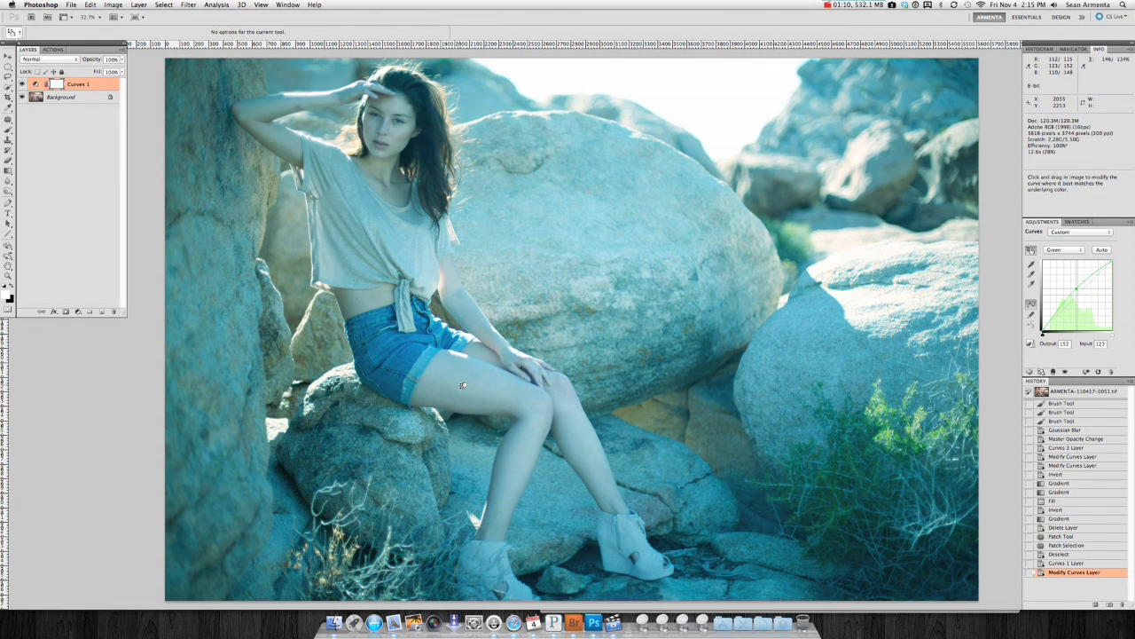
{"action": "left_click_drag", "start_coordinate": [462, 385], "coordinate": [463, 392]}
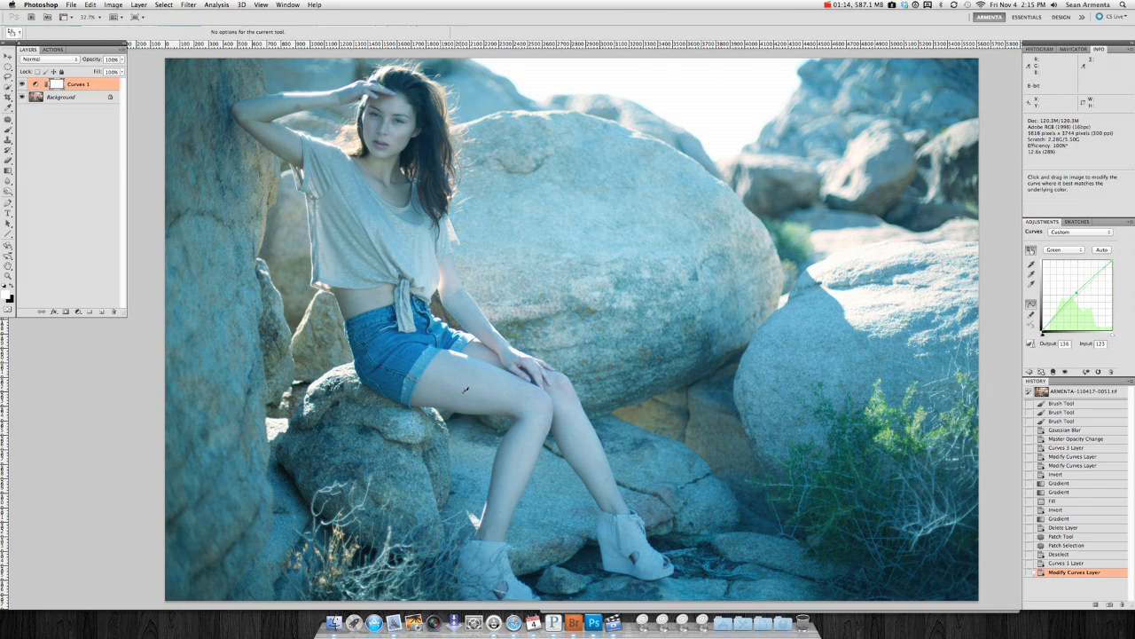
- Add RGB curve points brightening the face and neck and deepening the rock shadows
{"action": "left_click", "coordinate": [1067, 249]}
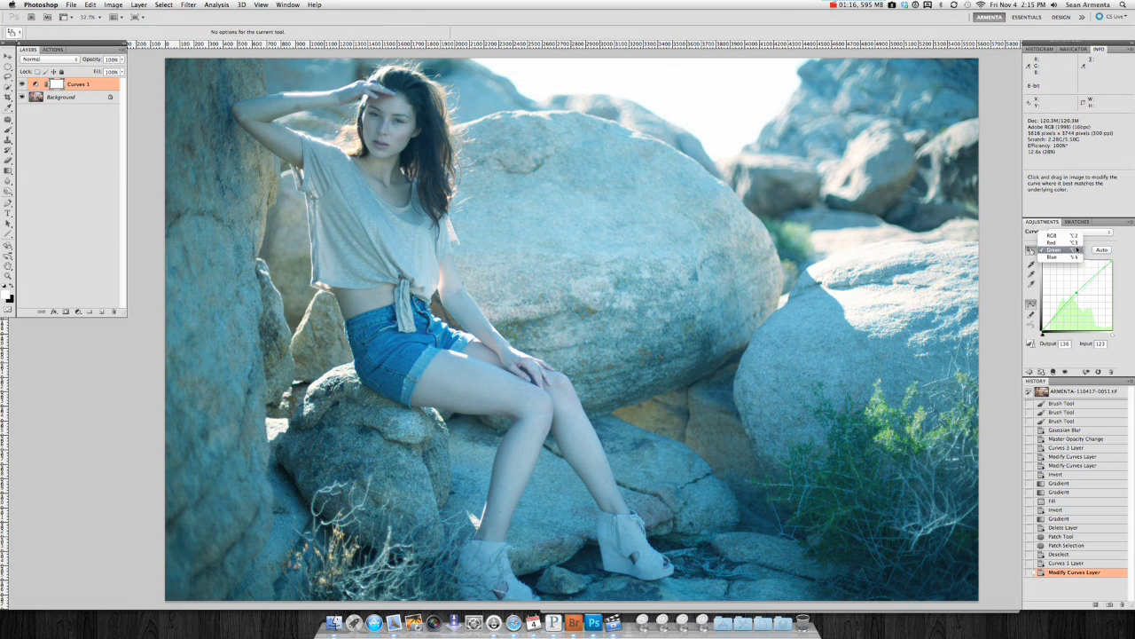
{"action": "left_click", "coordinate": [1060, 235]}
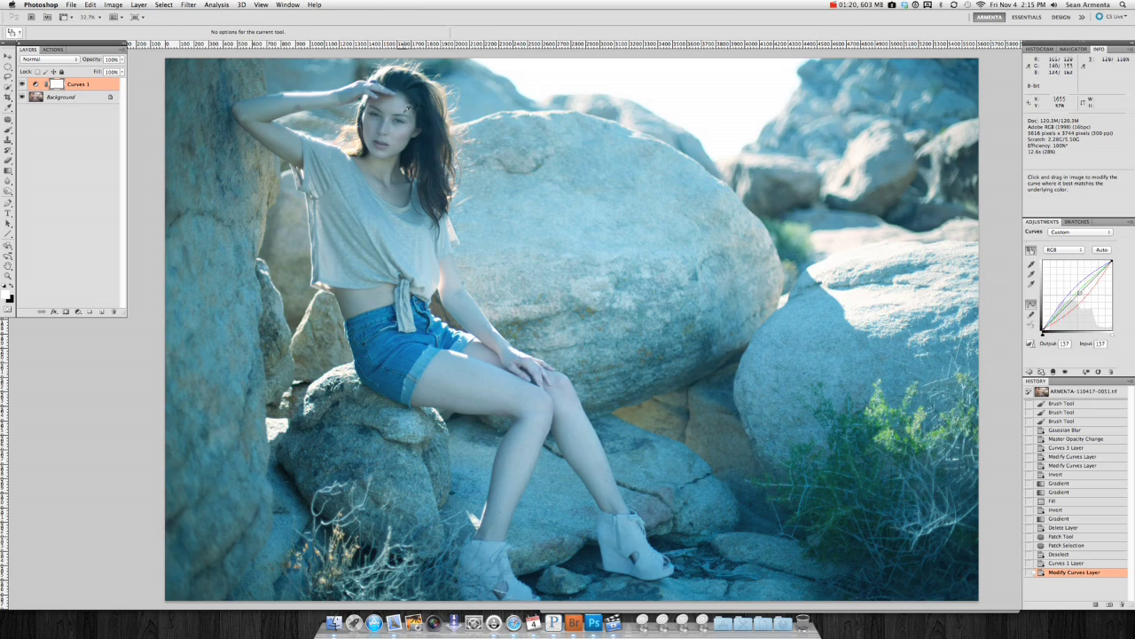
{"action": "mouse_move", "coordinate": [407, 107]}
{"action": "left_mouse_down"}
{"action": "mouse_move", "coordinate": [399, 100]}
{"action": "mouse_move", "coordinate": [397, 128]}
{"action": "left_mouse_up"}
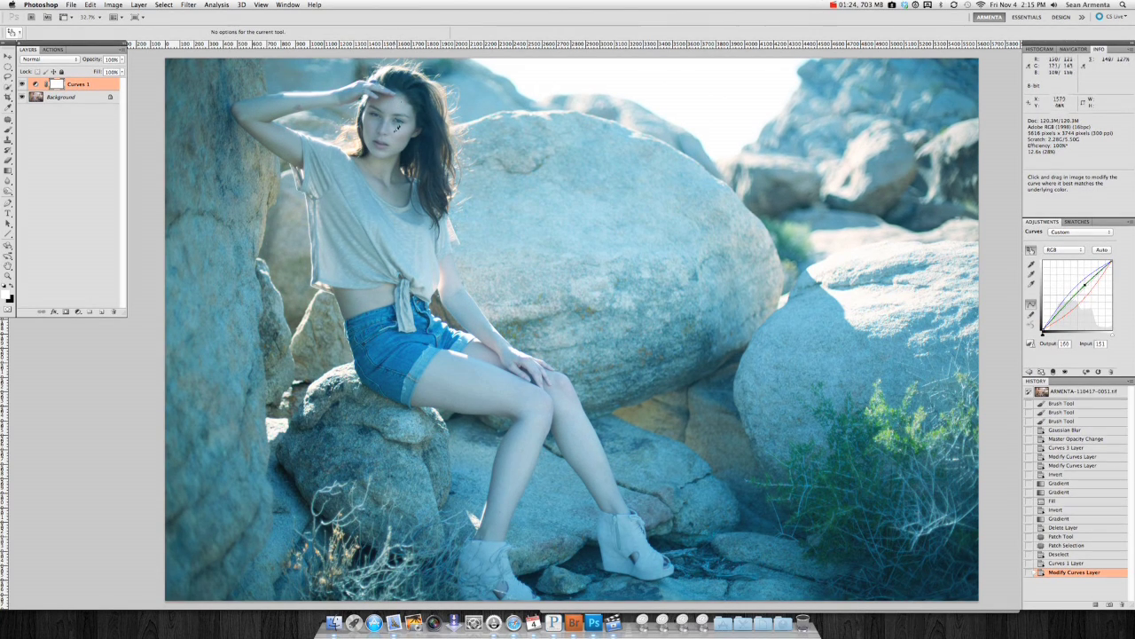
{"action": "left_click_drag", "start_coordinate": [404, 195], "coordinate": [403, 188]}
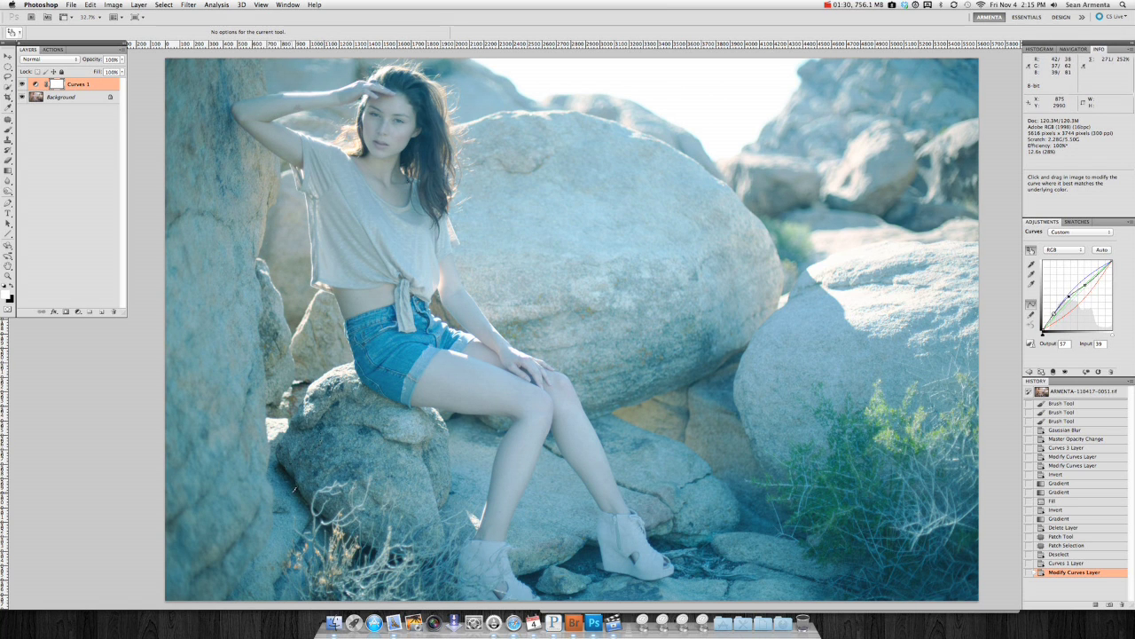
{"action": "left_click_drag", "start_coordinate": [297, 498], "coordinate": [297, 500]}
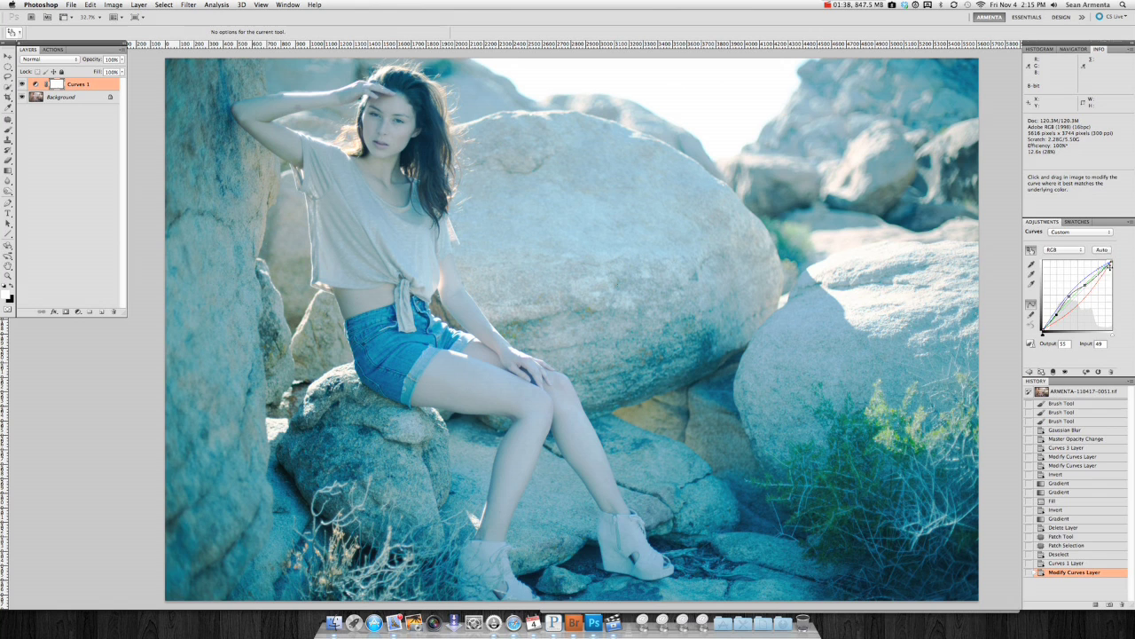
- Raise the red curve slightly and nudge the green curve down
{"action": "left_click", "coordinate": [1064, 249]}
{"action": "left_click", "coordinate": [1065, 260]}
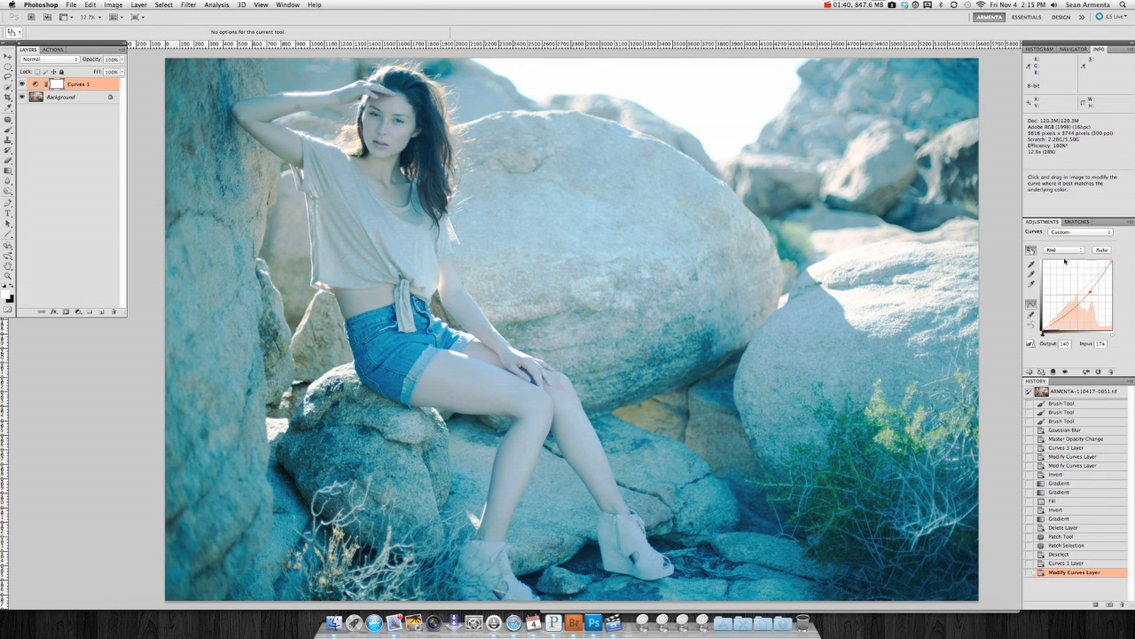
{"action": "left_click_drag", "start_coordinate": [1089, 293], "coordinate": [1088, 284]}
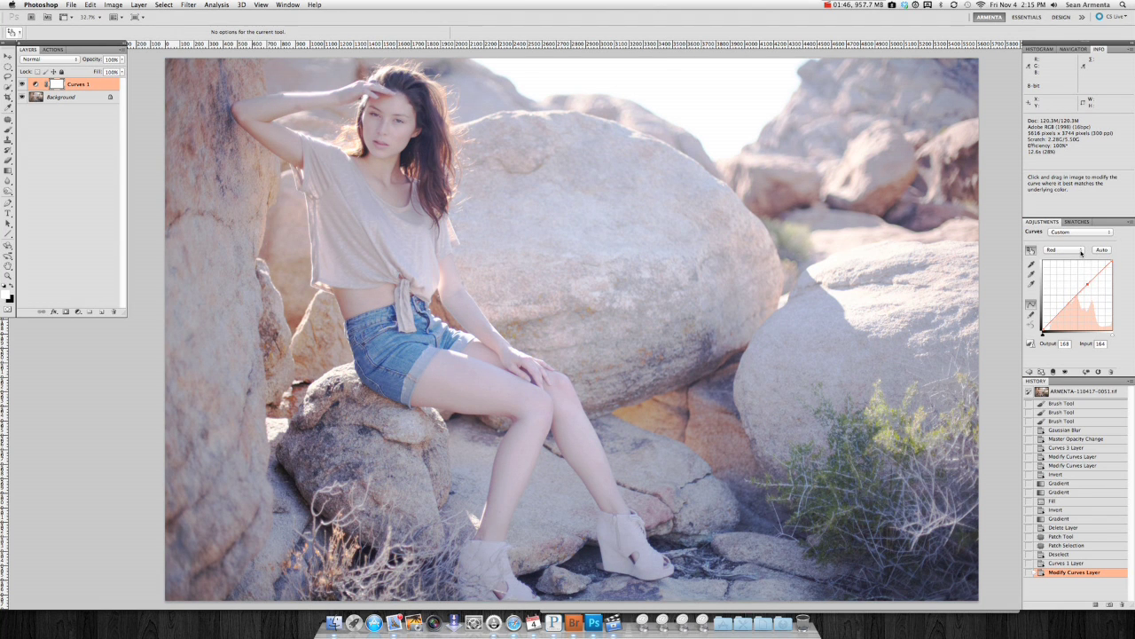
{"action": "left_click", "coordinate": [1064, 250]}
{"action": "left_click", "coordinate": [1061, 259]}
{"action": "left_click_drag", "start_coordinate": [1074, 294], "coordinate": [1074, 293]}
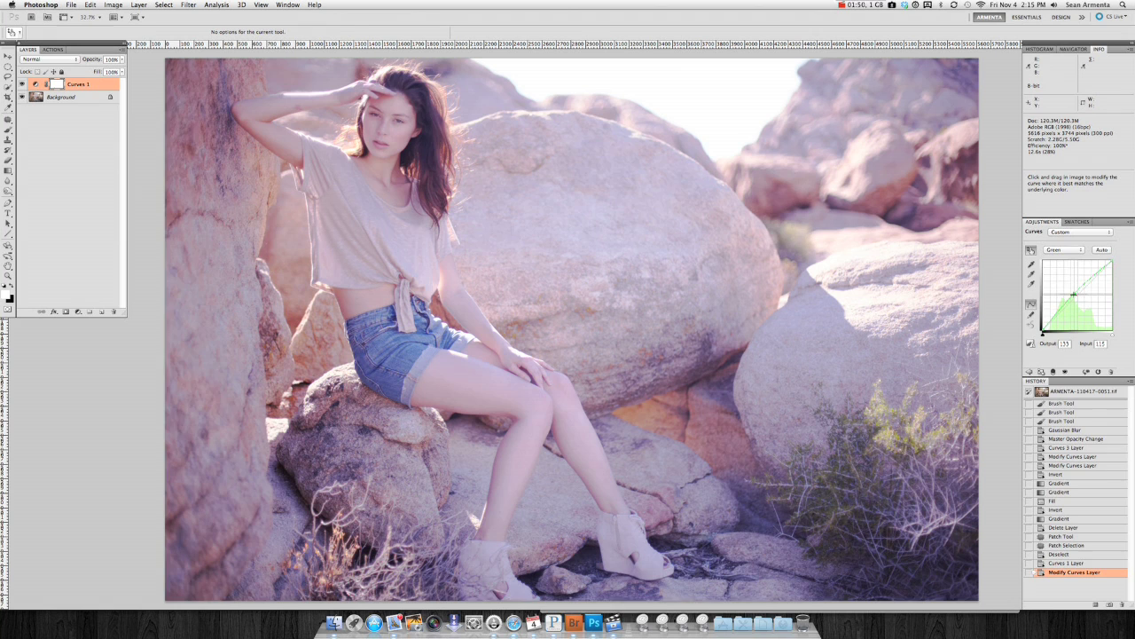
- Lift the blue curve in the darker tones, then hide Curves 1 to compare
{"action": "left_click", "coordinate": [1071, 250]}
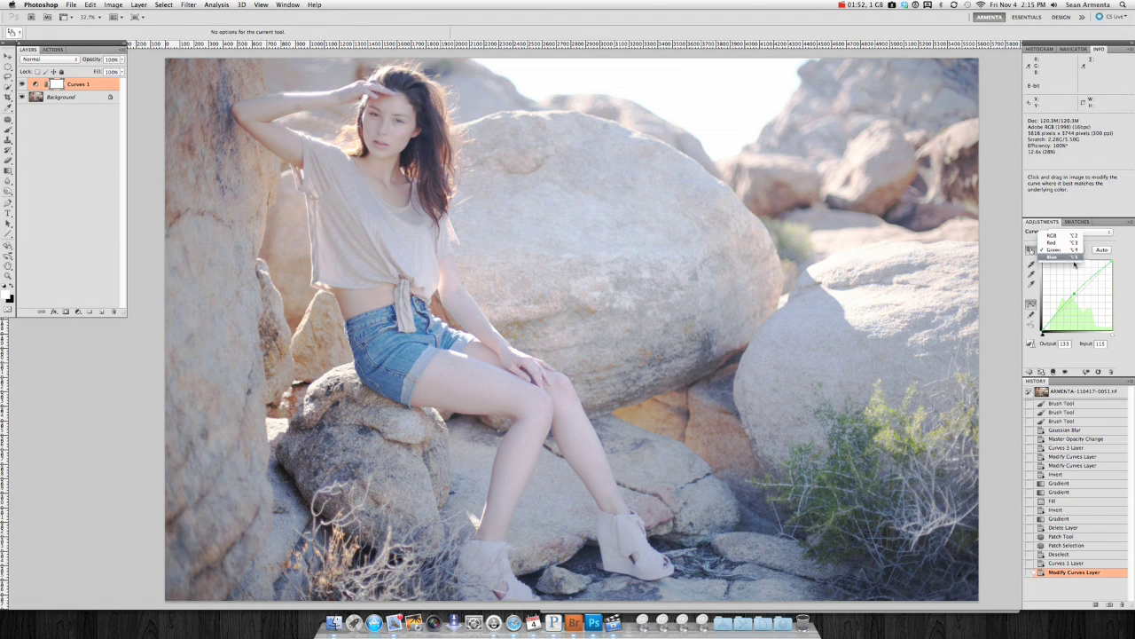
{"action": "left_click", "coordinate": [1075, 257]}
{"action": "left_click_drag", "start_coordinate": [1074, 292], "coordinate": [1067, 289]}
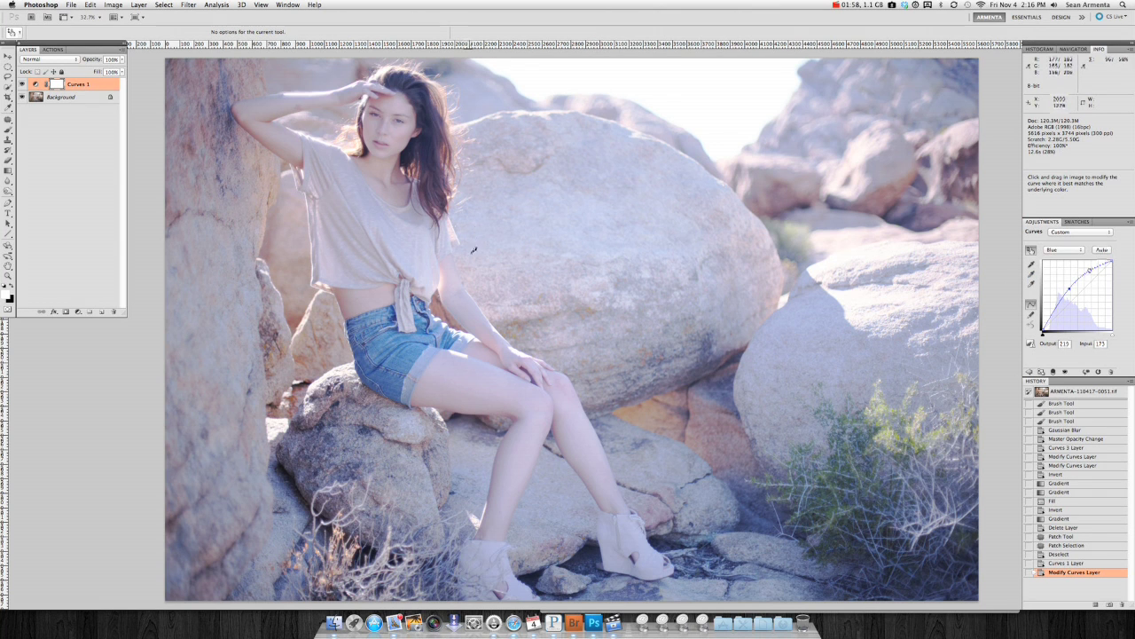
{"action": "left_click", "coordinate": [22, 84]}
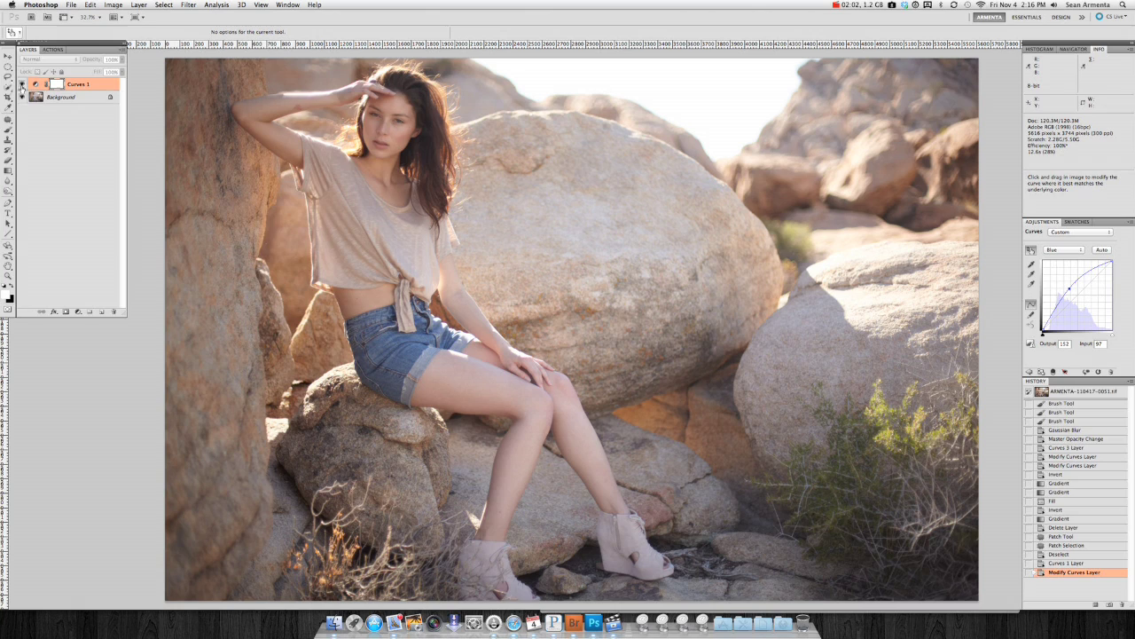
- Toggle Curves 1 visibility for a before/after check, leaving it visible
{"action": "left_click", "coordinate": [22, 84]}
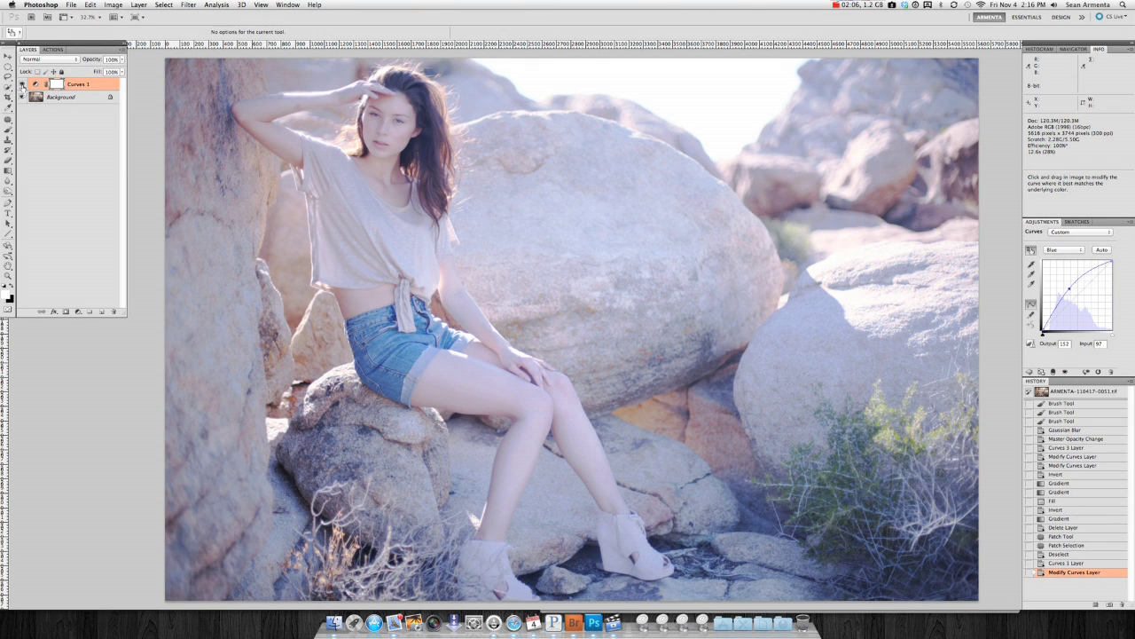
{"action": "left_click", "coordinate": [23, 84]}
{"action": "left_click", "coordinate": [22, 84]}
- Return Curves 1 to the RGB channel and add a Hue/Saturation adjustment layer
{"action": "left_click", "coordinate": [1065, 249]}
{"action": "left_click", "coordinate": [1061, 219]}
{"action": "left_click", "coordinate": [1030, 371]}
{"action": "left_click", "coordinate": [1047, 266]}
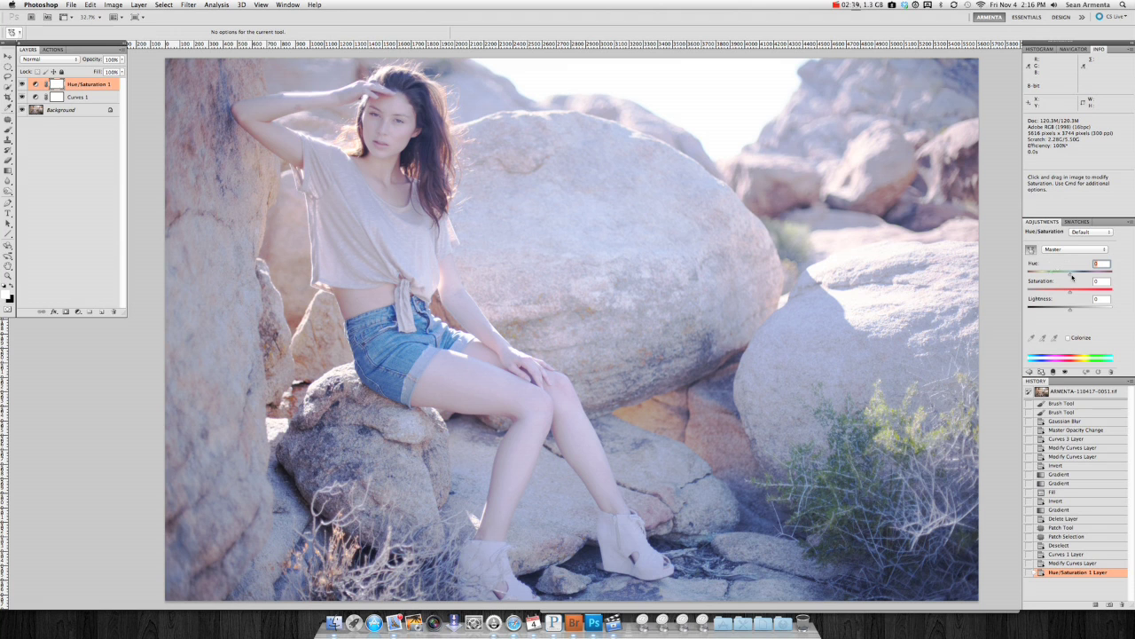
- Set Master Hue to -16 and lower the denim's Blues saturation to -15
{"action": "left_click_drag", "start_coordinate": [1071, 275], "coordinate": [1063, 278]}
{"action": "left_click_drag", "start_coordinate": [1063, 278], "coordinate": [1063, 278]}
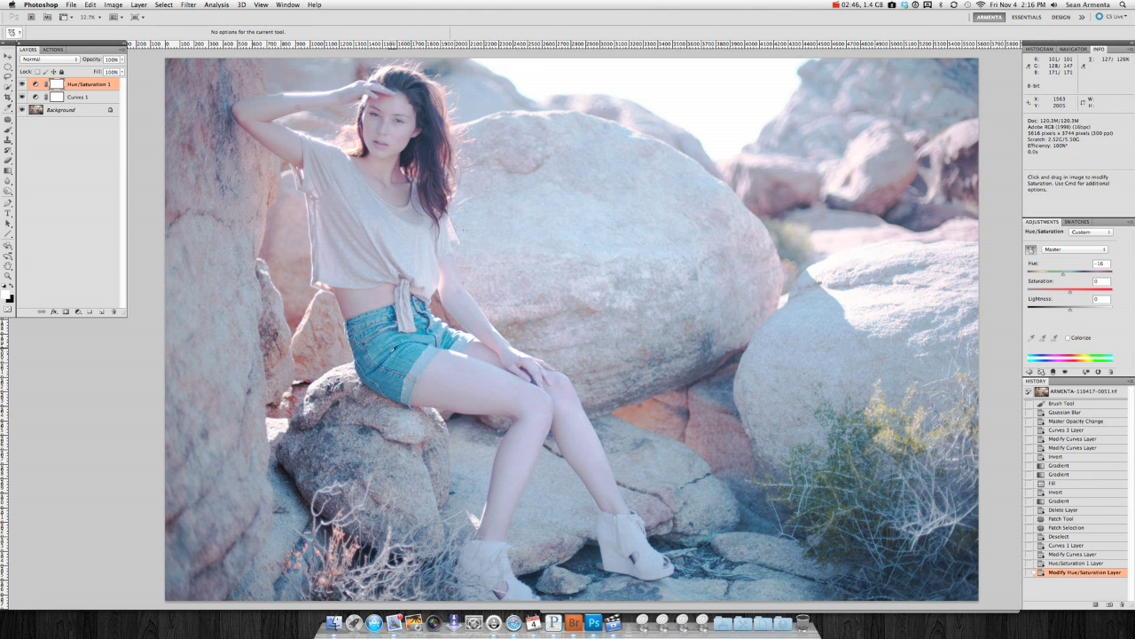
{"action": "left_click", "coordinate": [390, 340]}
{"action": "mouse_move", "coordinate": [391, 340]}
{"action": "left_mouse_down"}
{"action": "mouse_move", "coordinate": [378, 347]}
{"action": "mouse_move", "coordinate": [416, 346]}
{"action": "mouse_move", "coordinate": [379, 344]}
{"action": "left_mouse_up"}
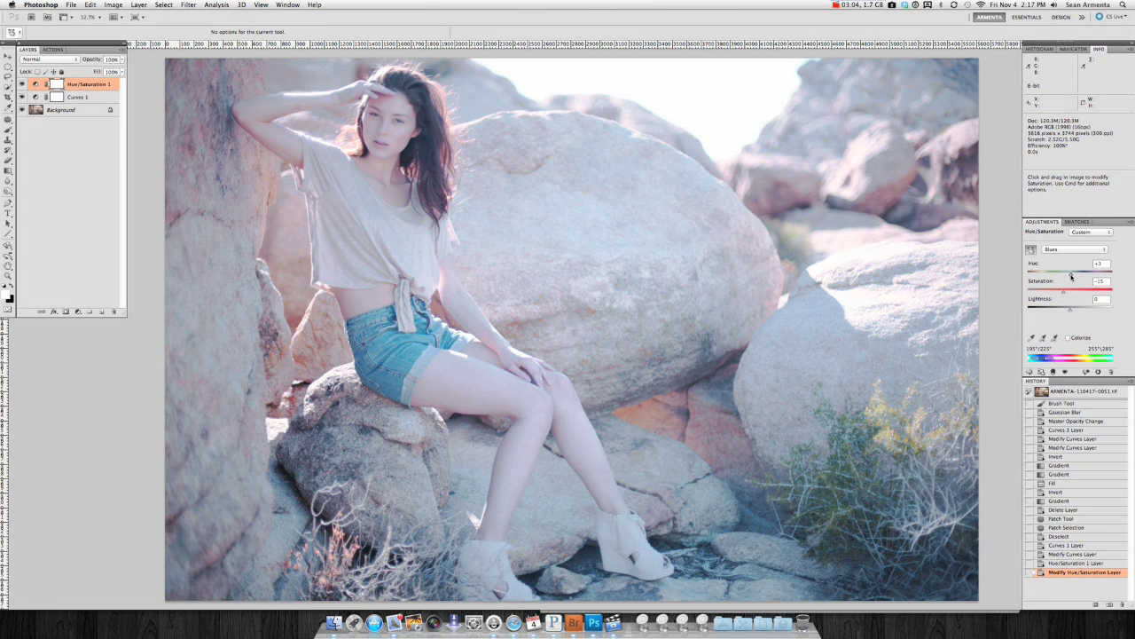
- Set the Master range to Hue -6 and Saturation +18
{"action": "left_click", "coordinate": [1075, 249]}
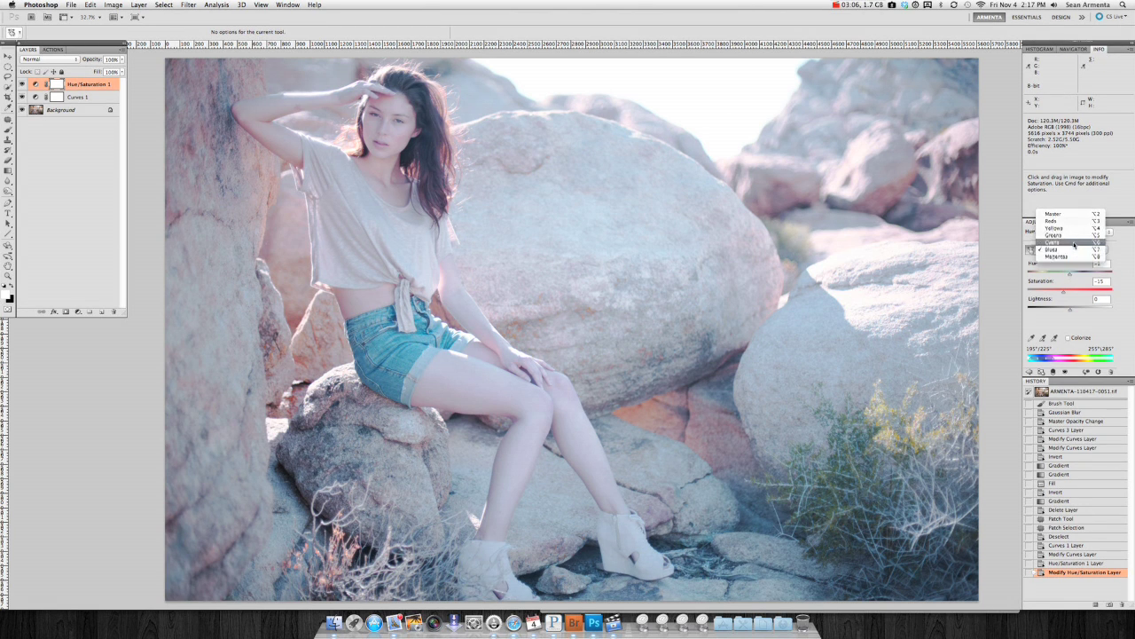
{"action": "left_click", "coordinate": [1069, 213]}
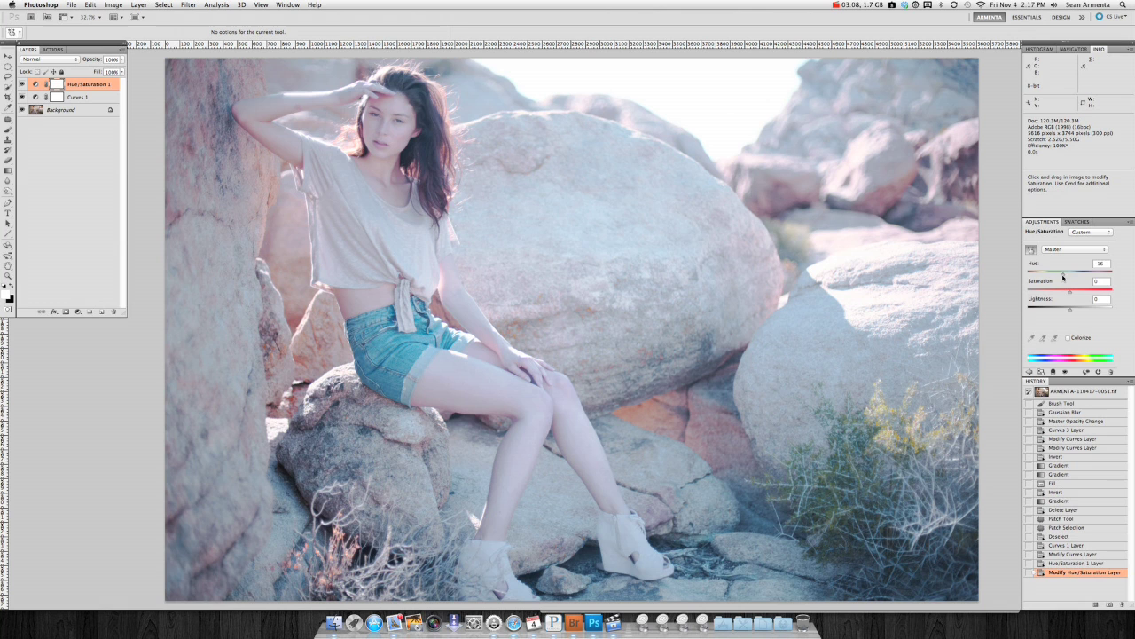
{"action": "left_click_drag", "start_coordinate": [1054, 278], "coordinate": [1070, 280]}
{"action": "left_click_drag", "start_coordinate": [1076, 294], "coordinate": [1078, 298]}
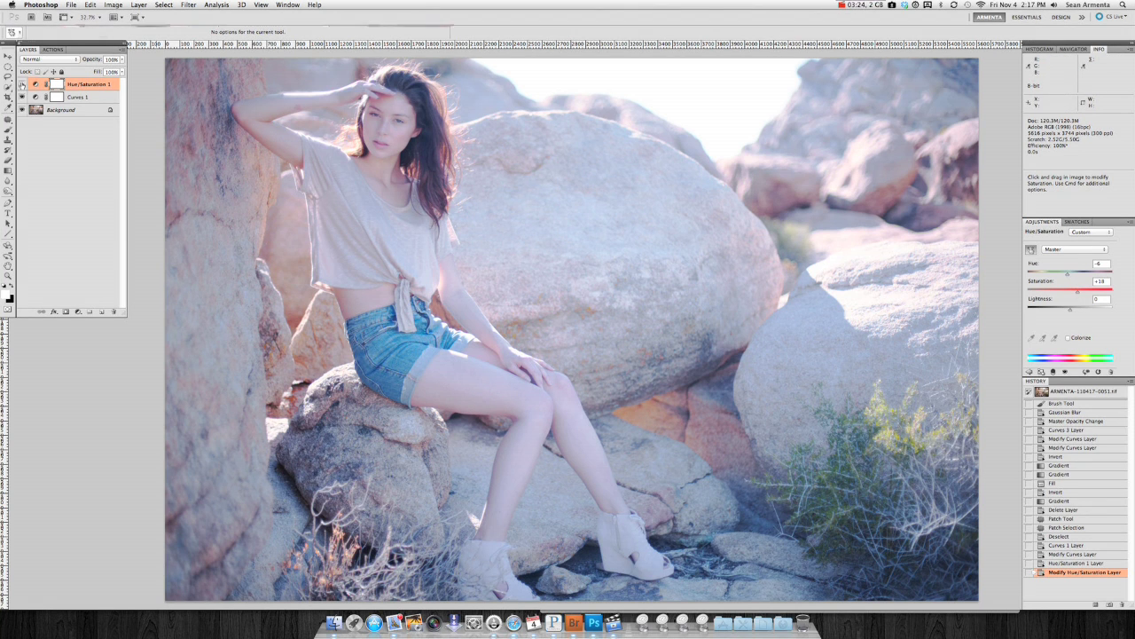
- Toggle Hue/Saturation 1 on and off to compare with the original, leaving it visible
{"action": "left_click", "coordinate": [22, 83]}
{"action": "left_click", "coordinate": [22, 83]}
{"action": "left_click", "coordinate": [23, 84]}
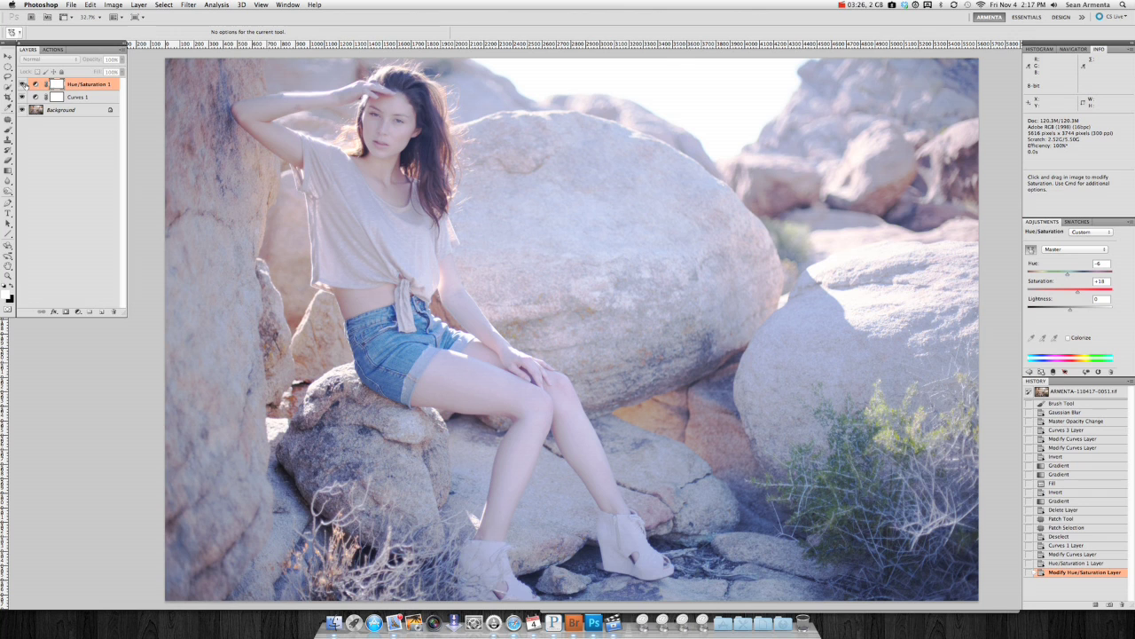
{"action": "left_click", "coordinate": [22, 84]}
{"action": "left_click", "coordinate": [22, 83]}
{"action": "left_click", "coordinate": [22, 83]}
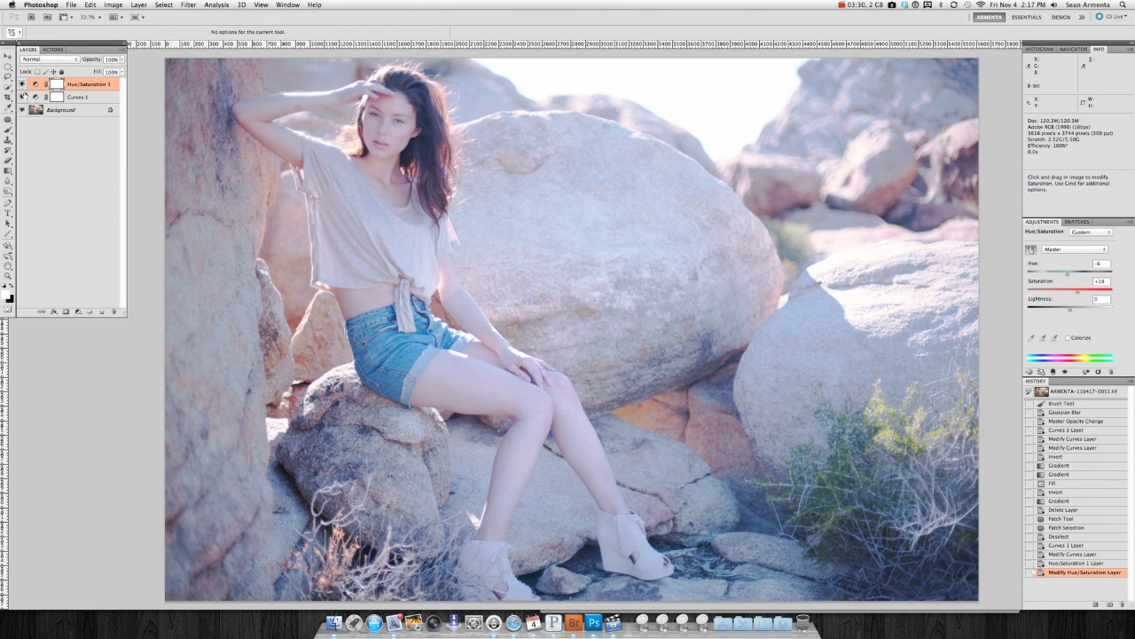
{"action": "left_click", "coordinate": [1031, 251]}
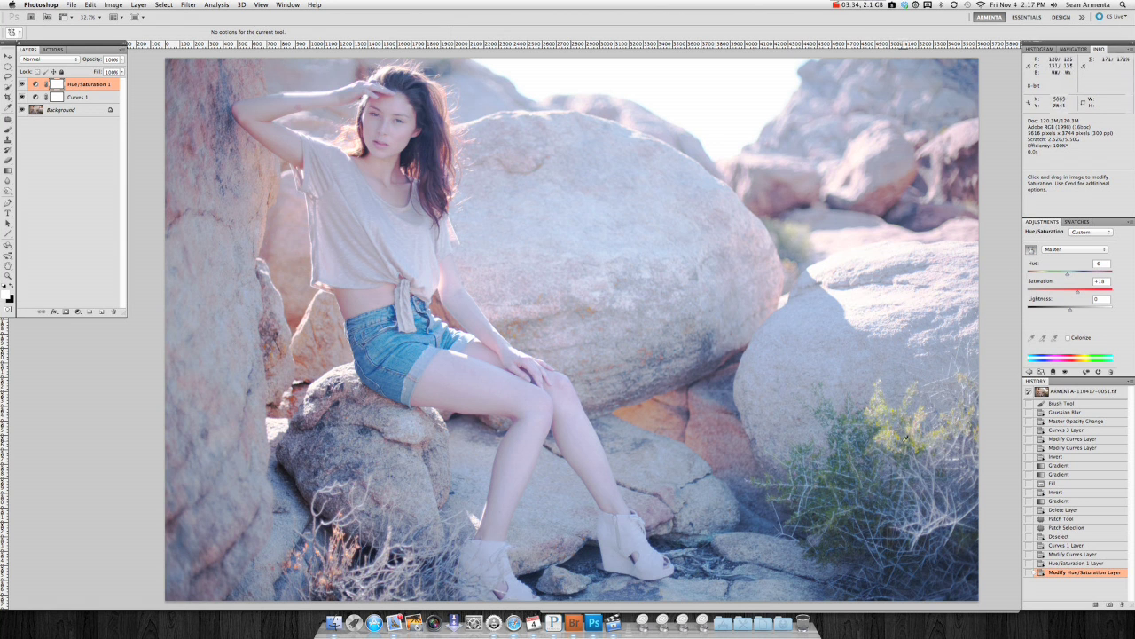
- Zoom into the desert bushes and raise Greens saturation to +12 on the image
{"action": "key", "text": "z"}
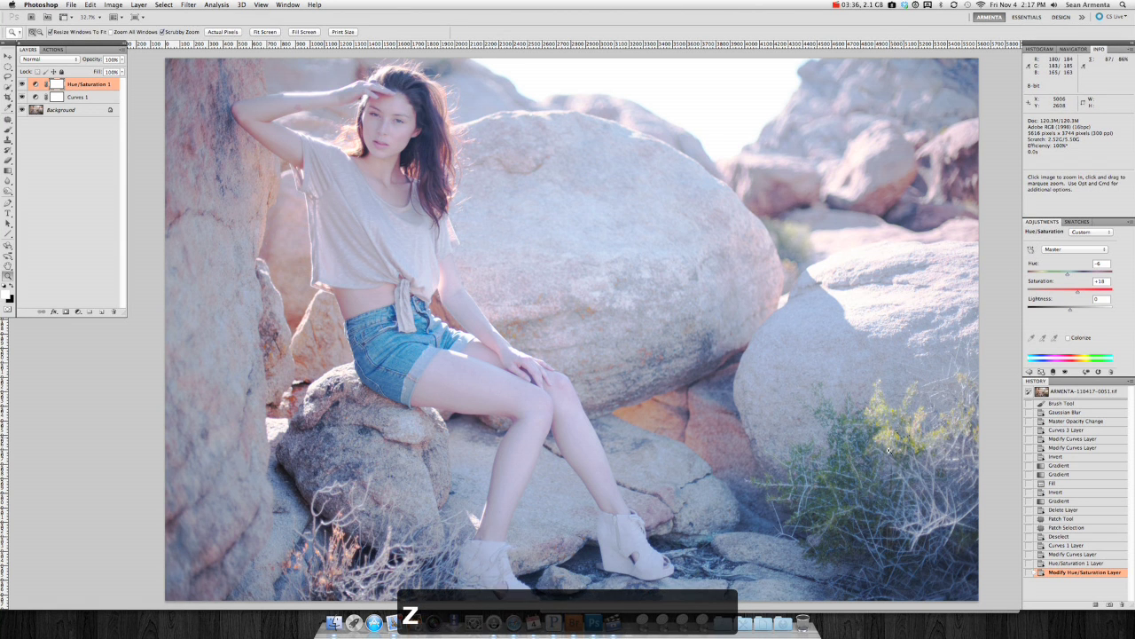
{"action": "left_click_drag", "start_coordinate": [889, 445], "coordinate": [888, 442]}
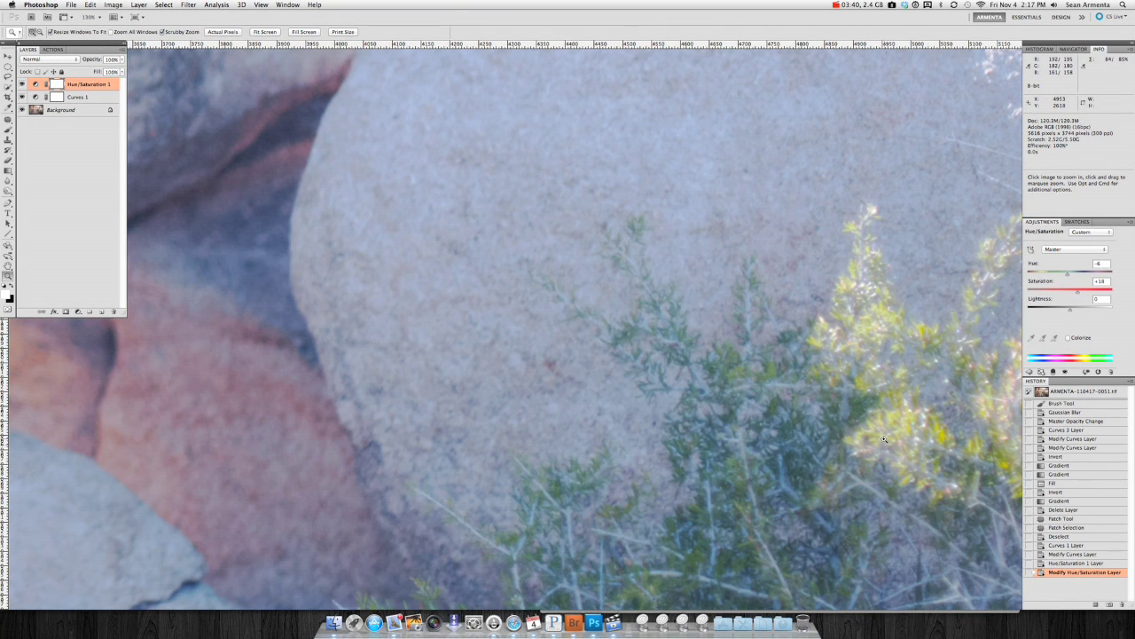
{"action": "left_click", "coordinate": [1031, 250]}
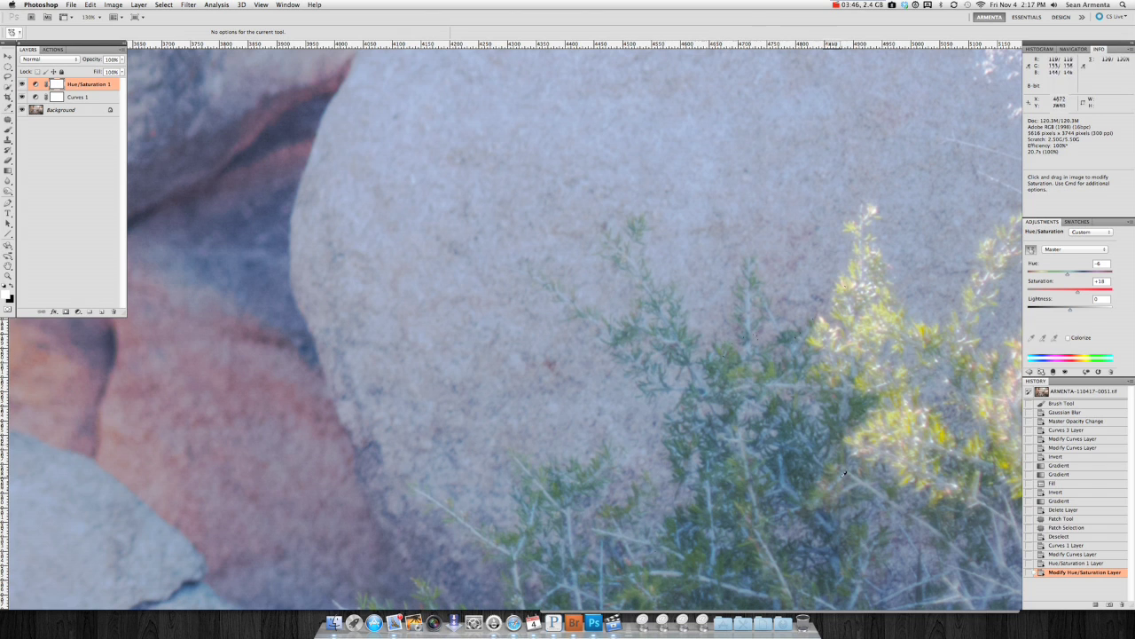
{"action": "left_click", "coordinate": [821, 497]}
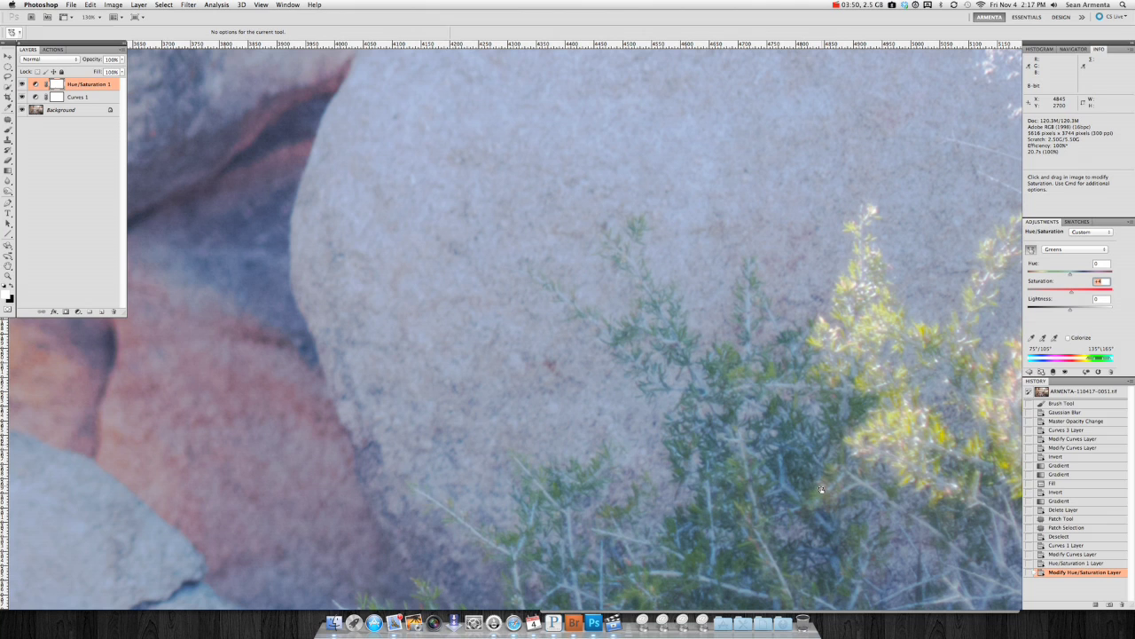
{"action": "left_click_drag", "start_coordinate": [820, 497], "coordinate": [824, 442]}
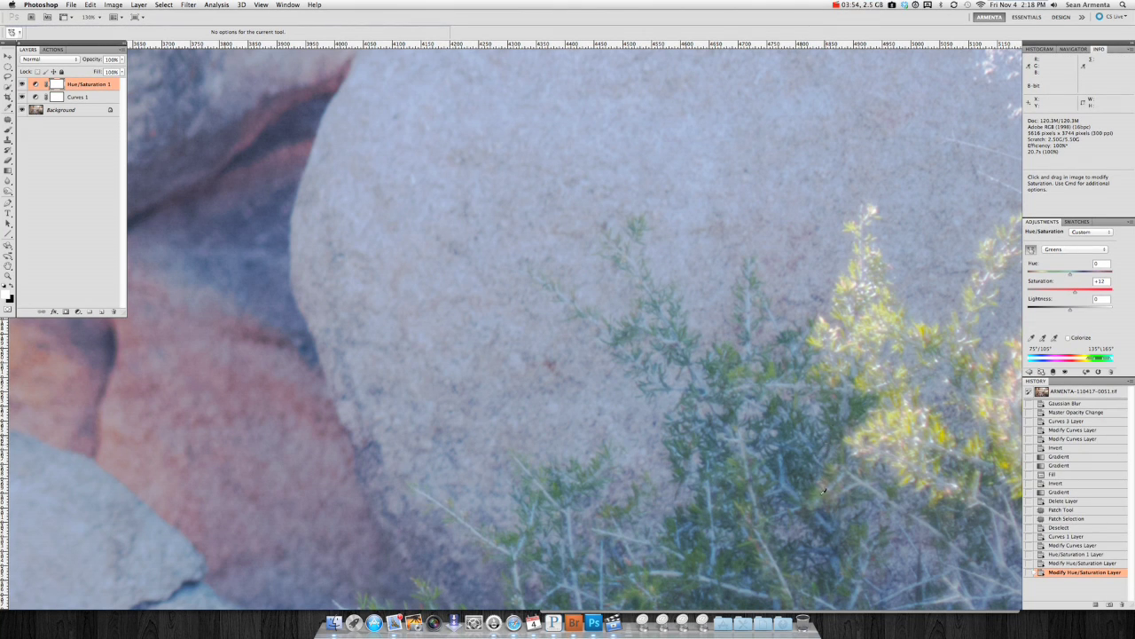
{"action": "key", "text": "super"}
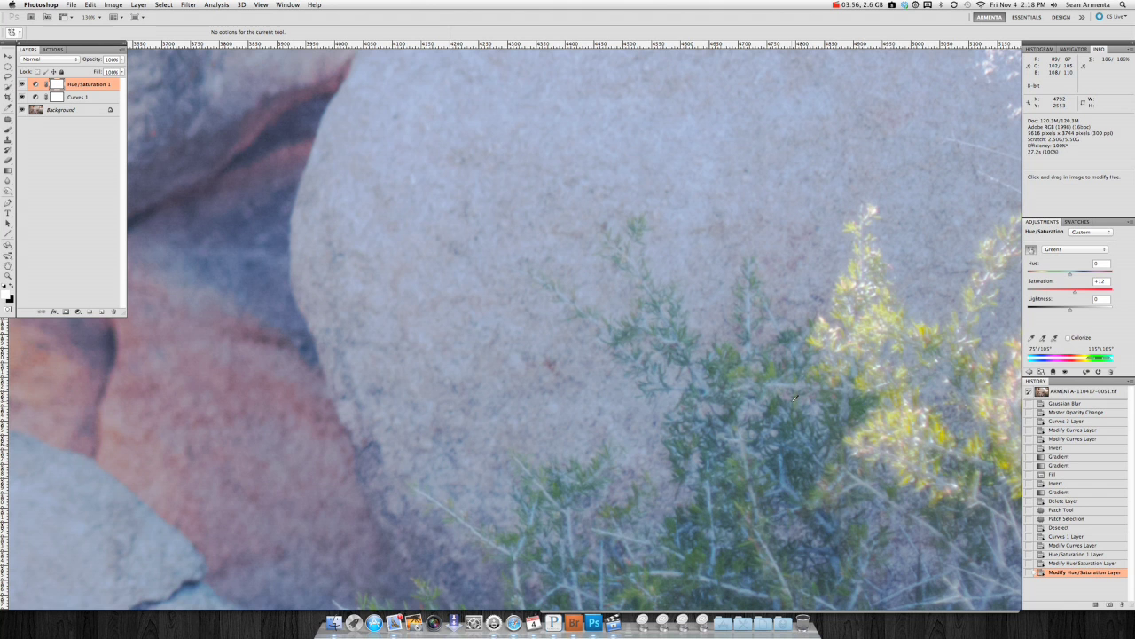
- Fit the entire desert portrait on screen with Cmd+0
{"action": "key", "text": "super+0"}
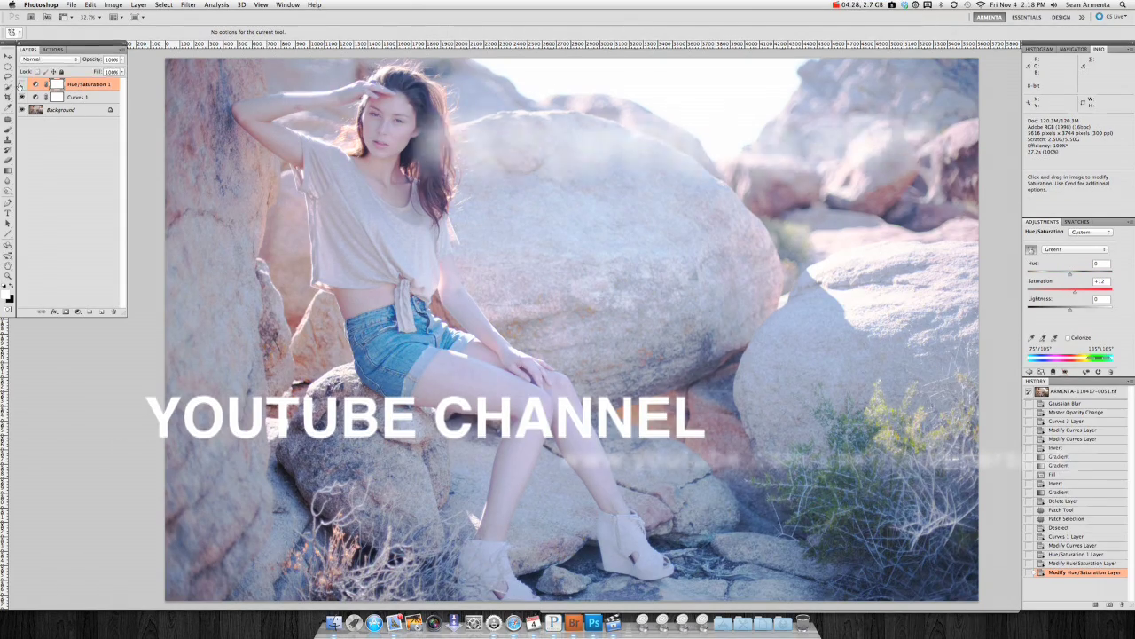
{"action": "left_click", "coordinate": [22, 97]}
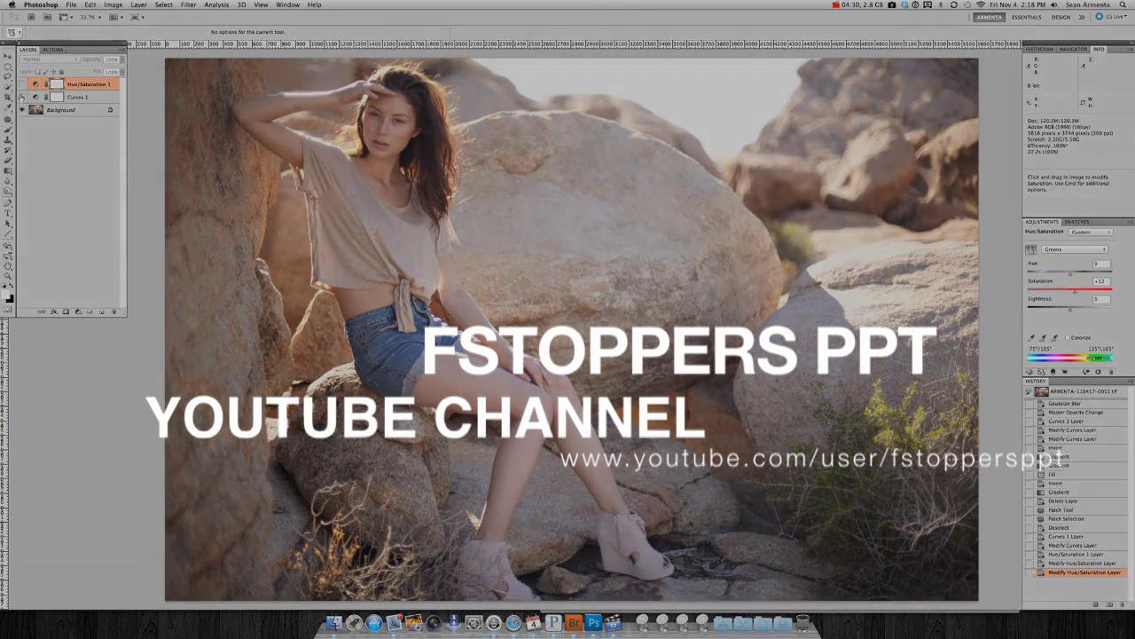
{"action": "left_click", "coordinate": [22, 97]}
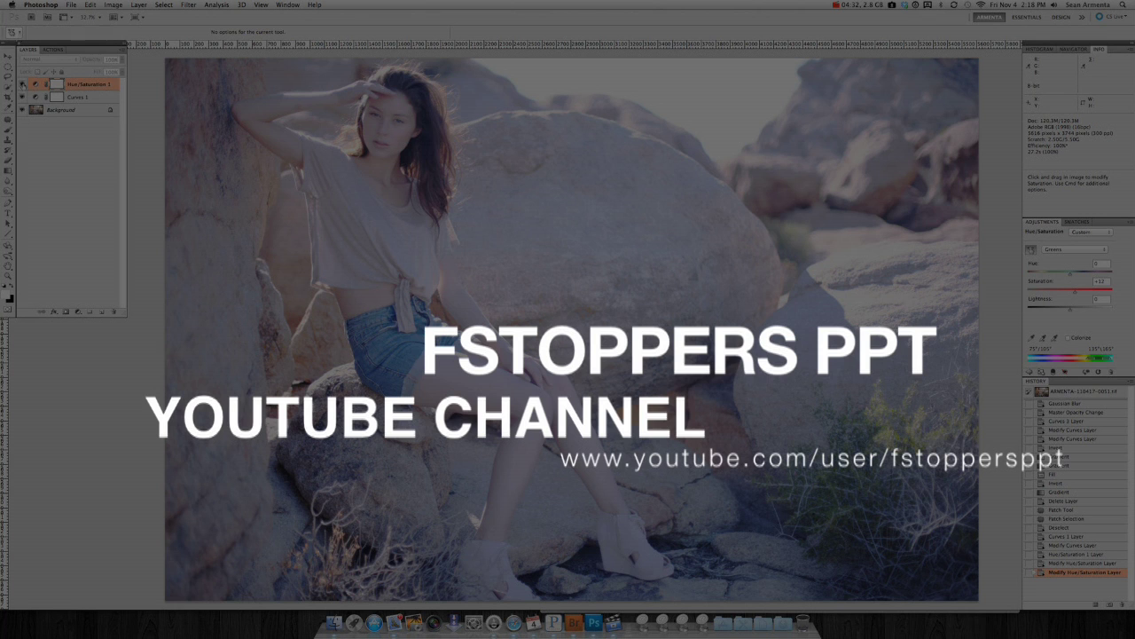
{"action": "left_click", "coordinate": [22, 84]}
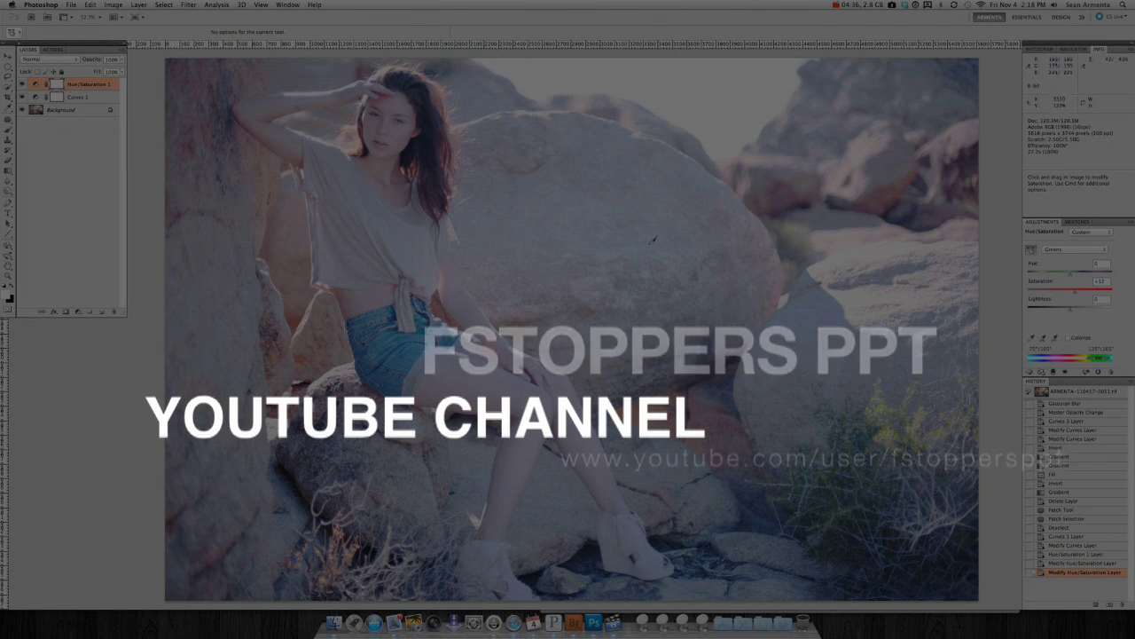
{"action": "key", "text": "super+s"}
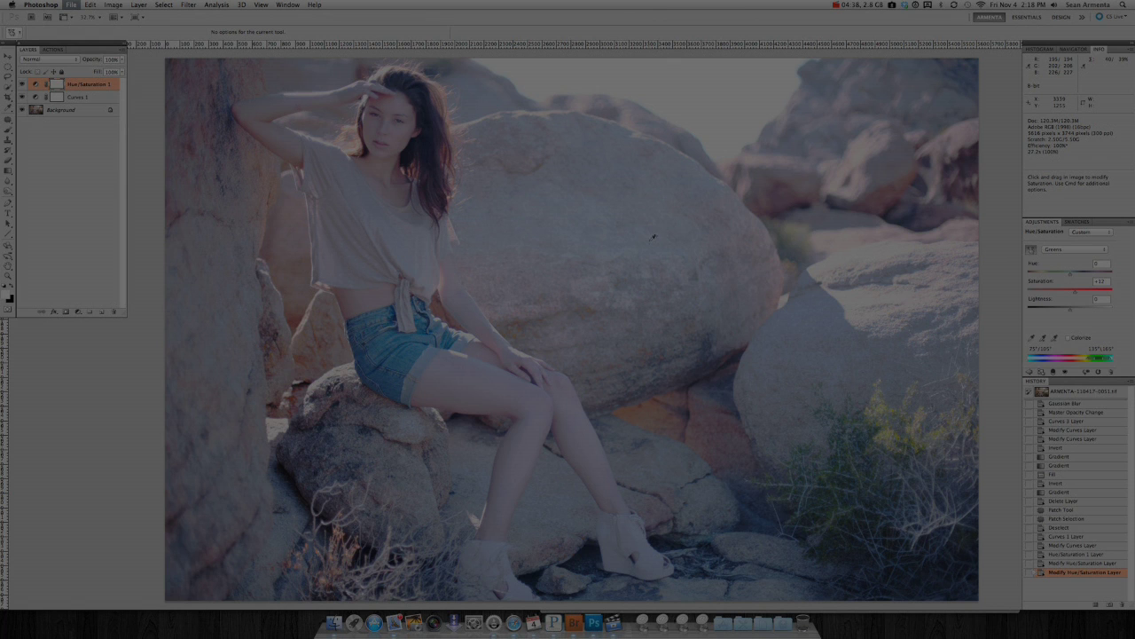